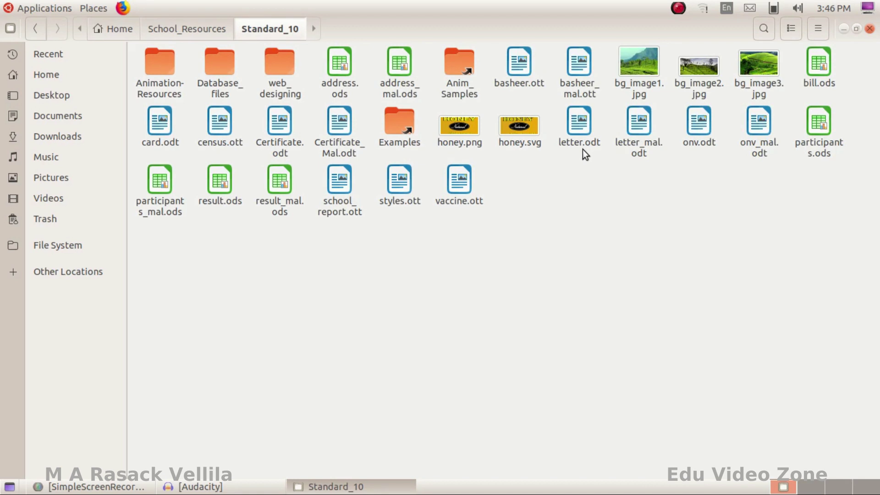
# - Open address.ods from the Standard_10 folder, examine its columns and address records, and close it
pyautogui.click(344, 67)
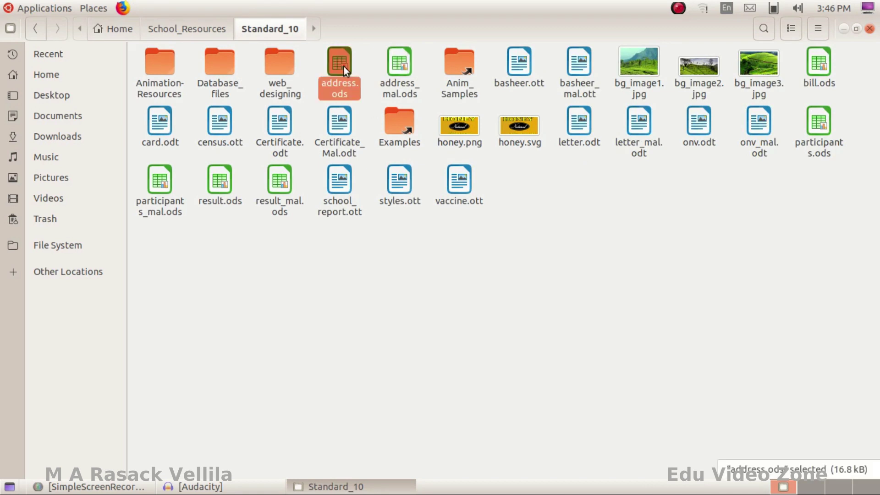
pyautogui.doubleClick(343, 67)
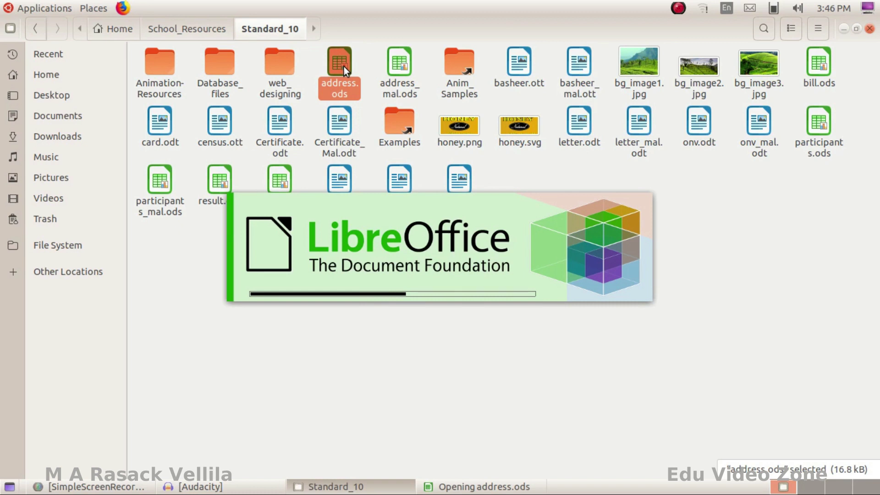
pyautogui.scroll(-9, 71, 264)
pyautogui.scroll(9, 63, 292)
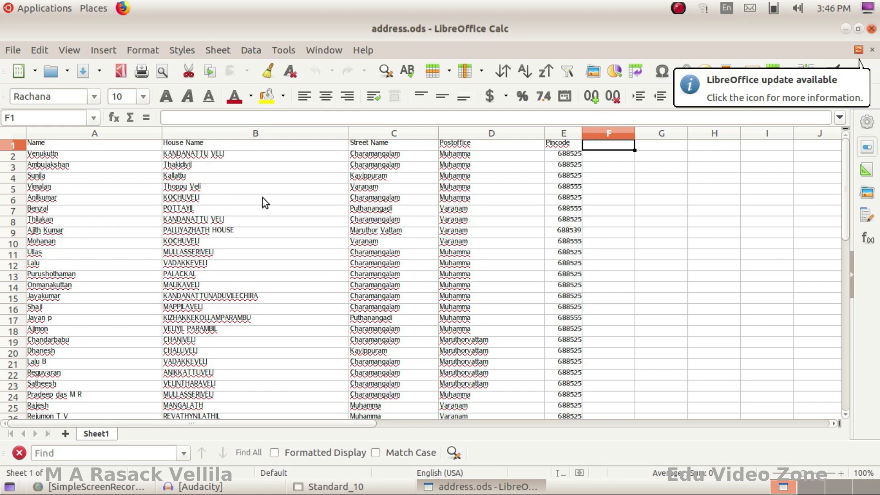
pyautogui.hotkey('ctrl', 'q')
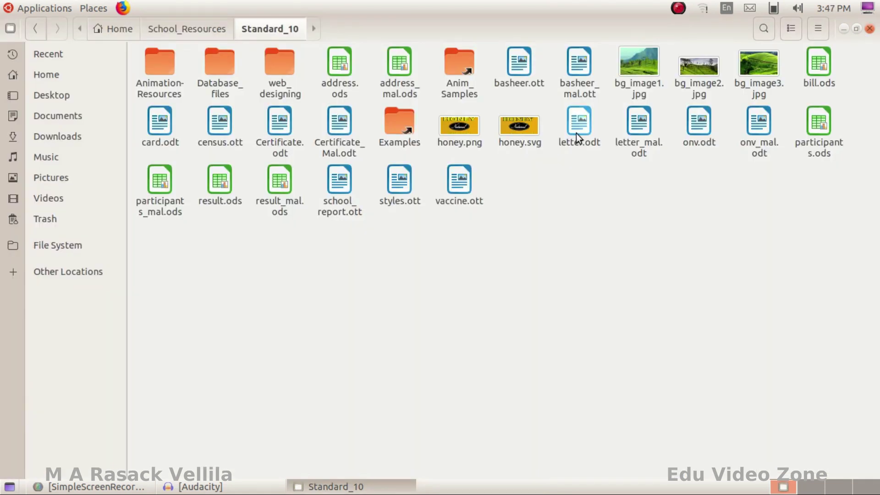
# - Open letter.odt from the Standard_10 folder and review the letter from the "Dear" line to the "To" line
pyautogui.doubleClick(578, 123)
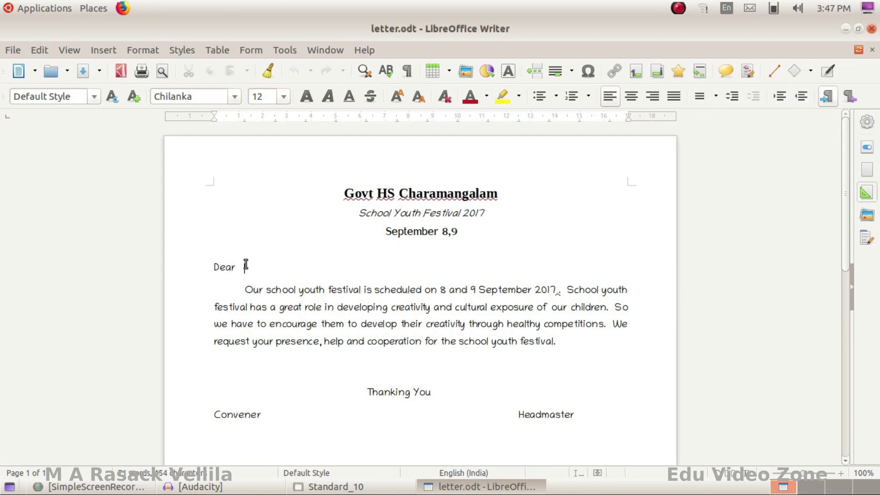
pyautogui.scroll(-5, 245, 265)
pyautogui.click(239, 368)
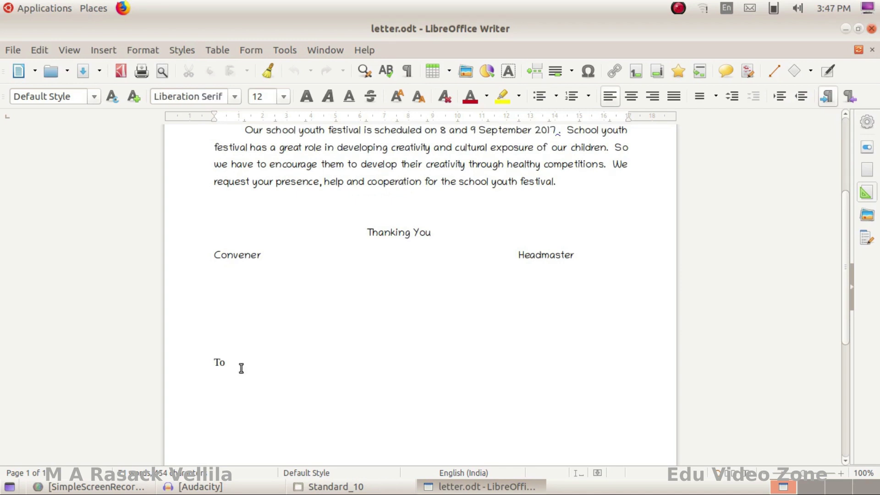
pyautogui.scroll(2, 244, 367)
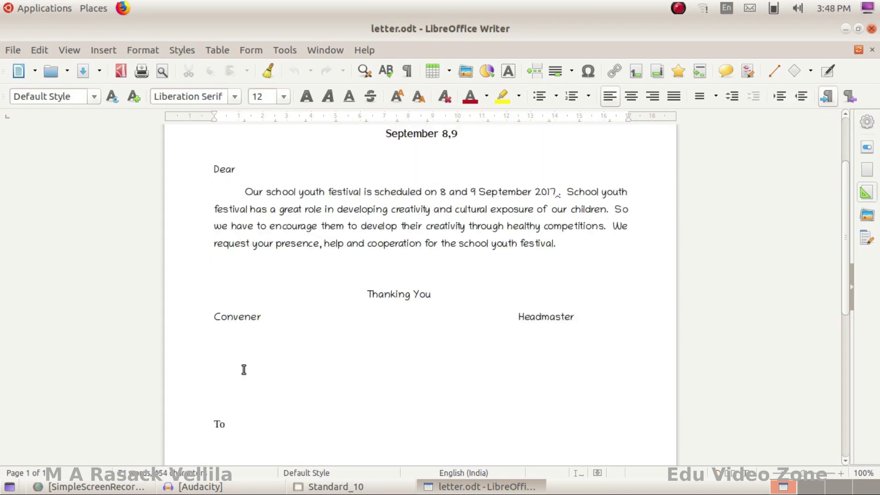
pyautogui.scroll(2, 244, 369)
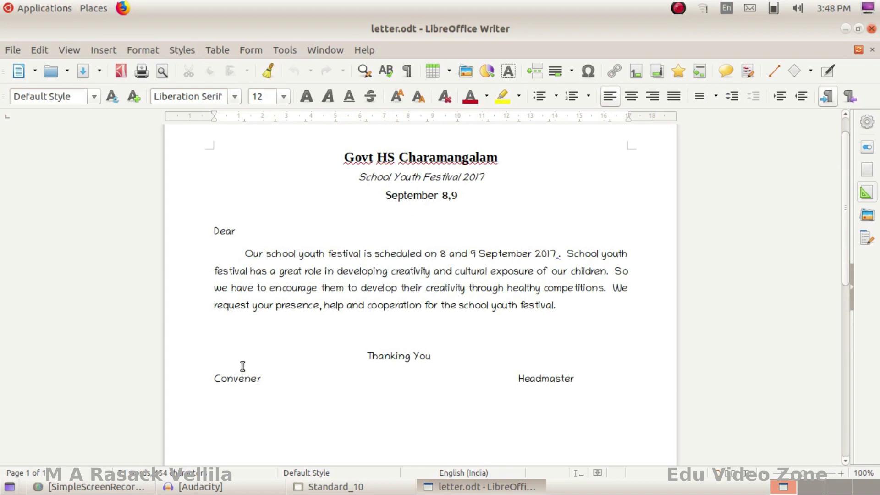
# - Place the cursor after "Dear" and add address.ods from the Standard_10 folder as a database for mail merge fields
pyautogui.click(257, 230)
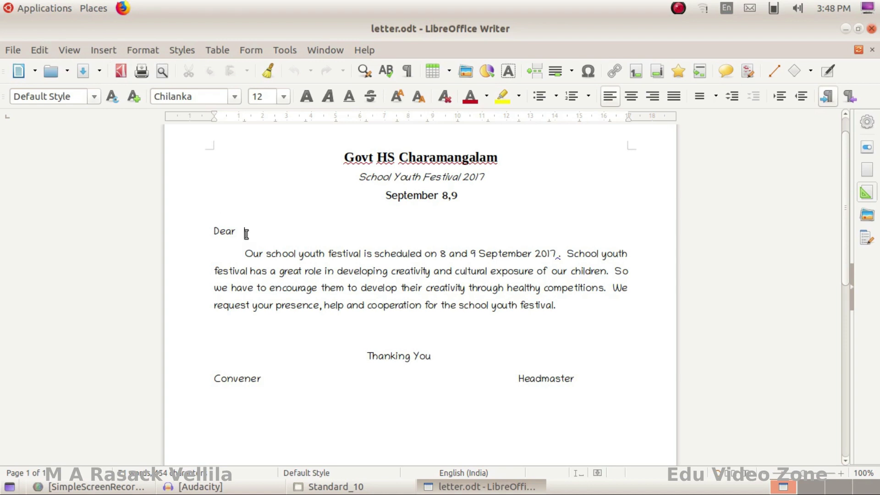
pyautogui.click(98, 48)
pyautogui.moveTo(165, 417)
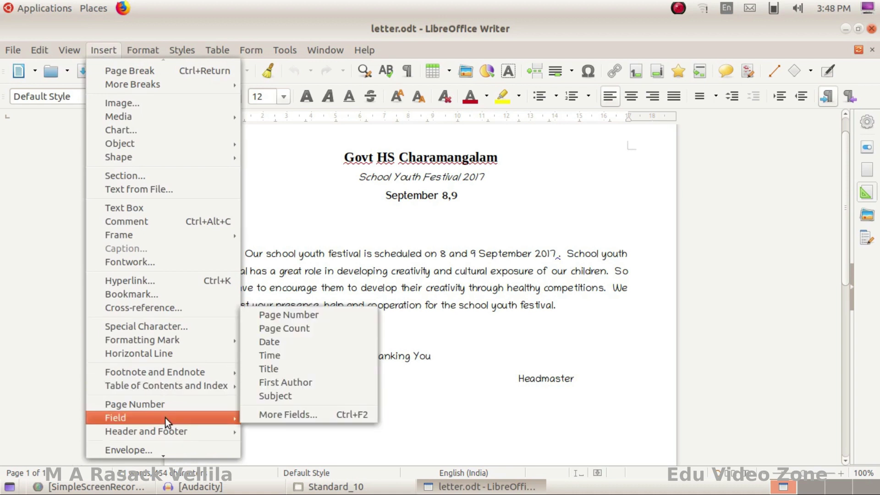
pyautogui.click(287, 412)
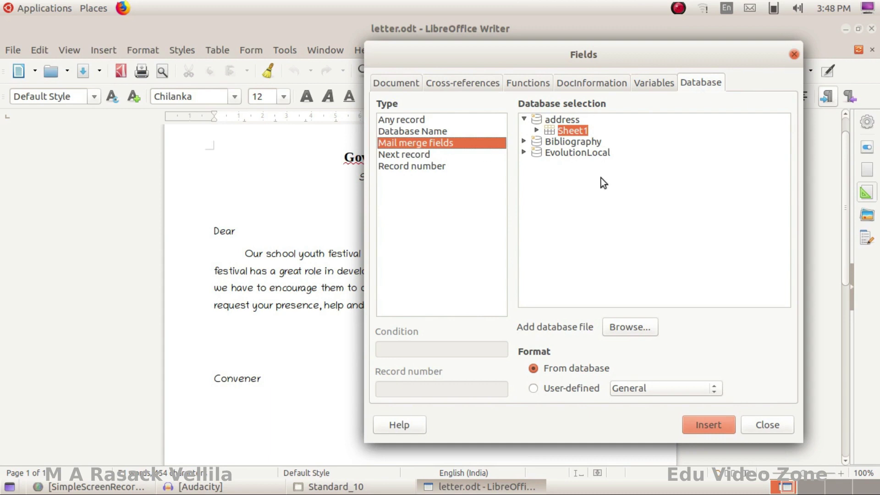
pyautogui.click(633, 326)
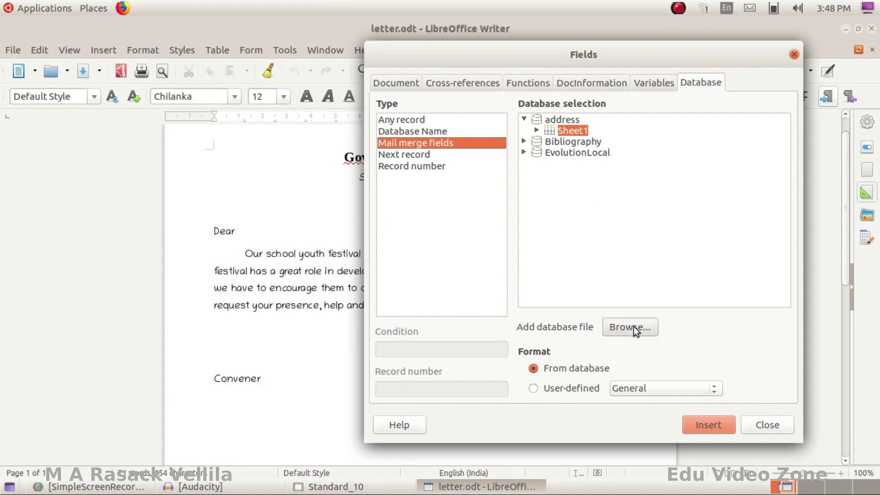
pyautogui.doubleClick(486, 313)
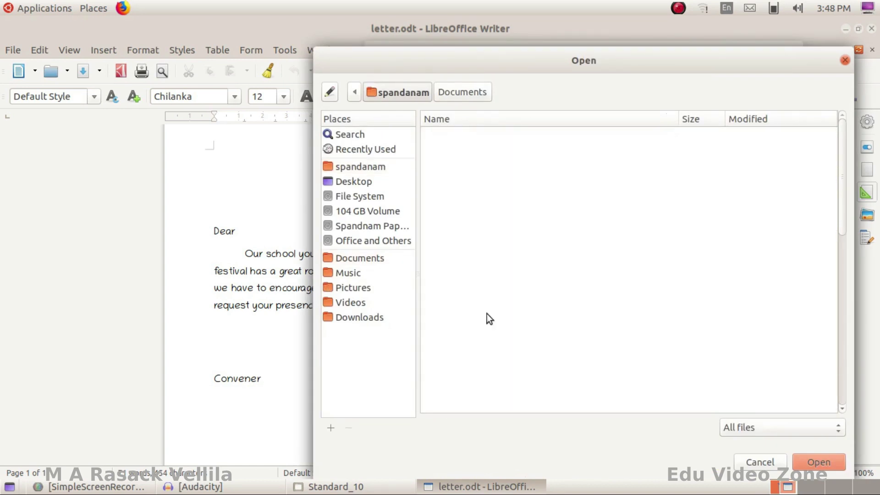
pyautogui.doubleClick(461, 180)
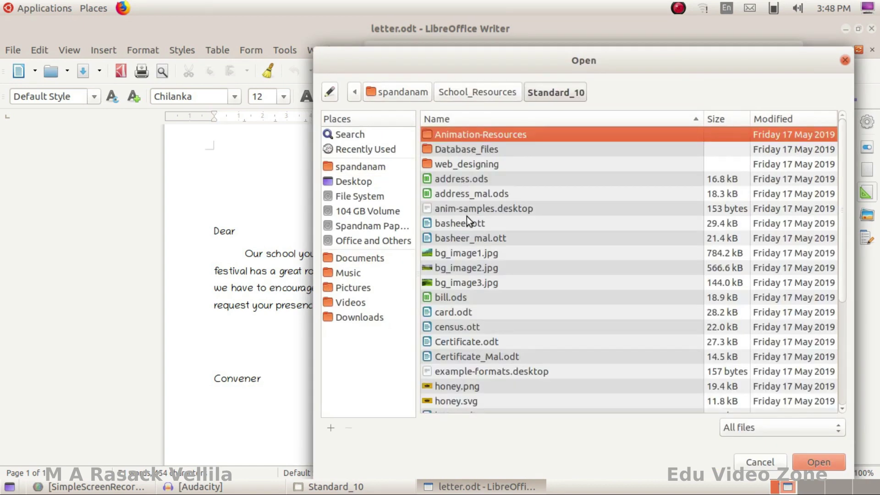
pyautogui.click(468, 175)
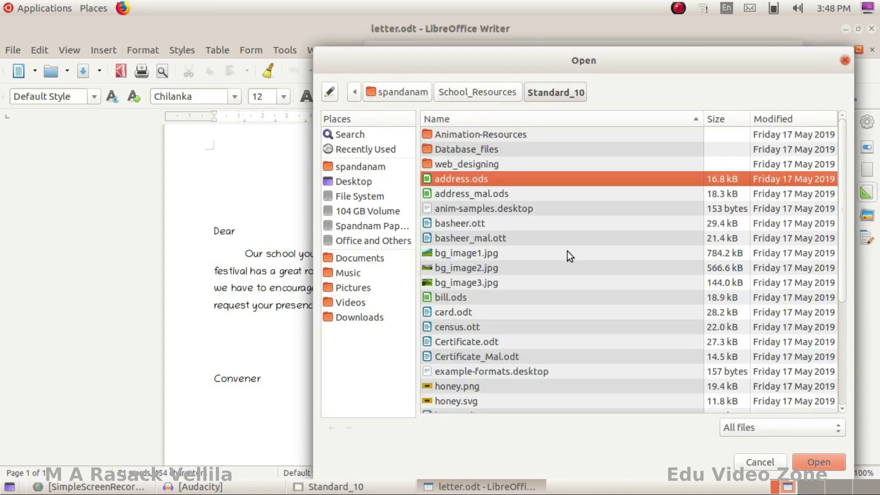
pyautogui.click(809, 462)
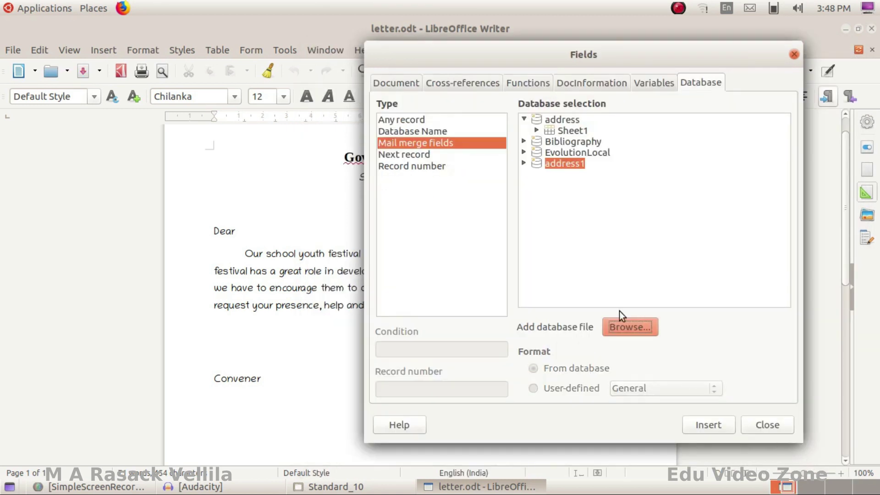
# - Insert the Name mail merge field from Sheet1 of the address1 database after "Dear"
pyautogui.click(523, 164)
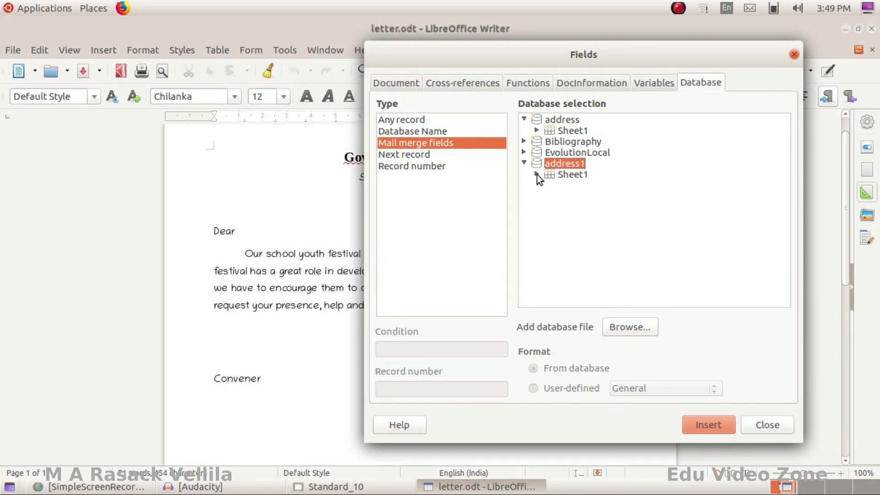
pyautogui.click(537, 175)
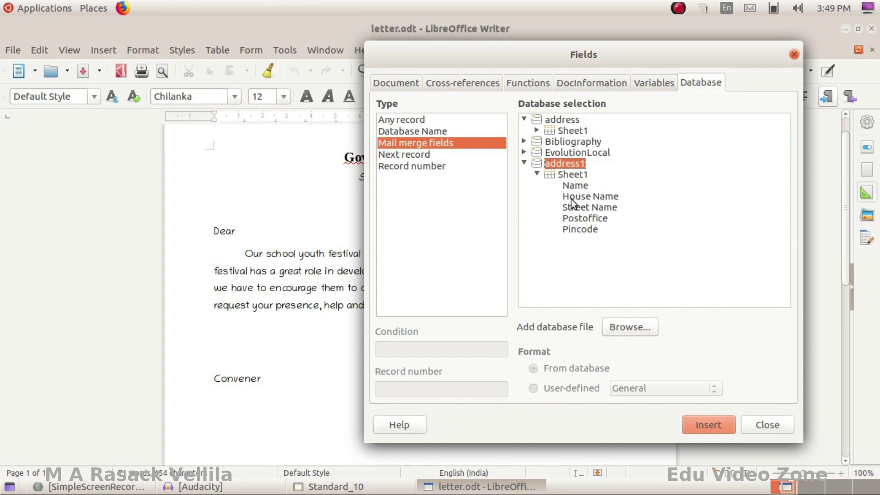
pyautogui.moveTo(483, 58); pyautogui.dragTo(534, 43)
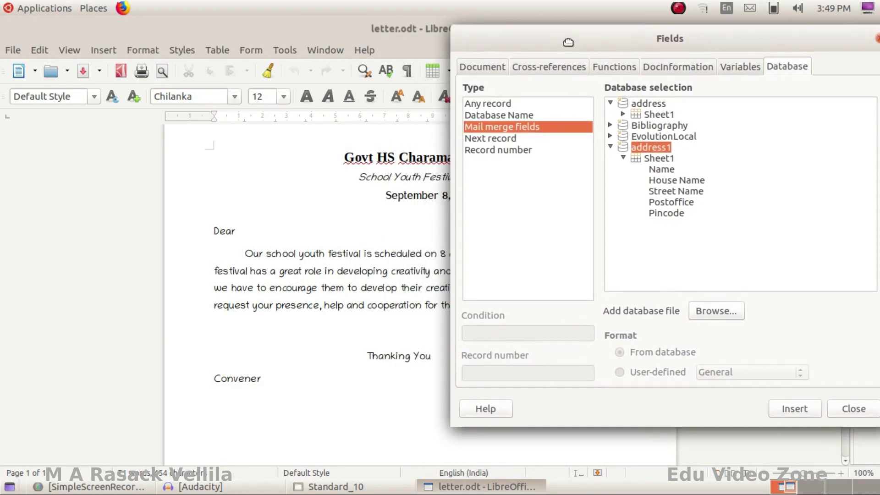
pyautogui.click(248, 223)
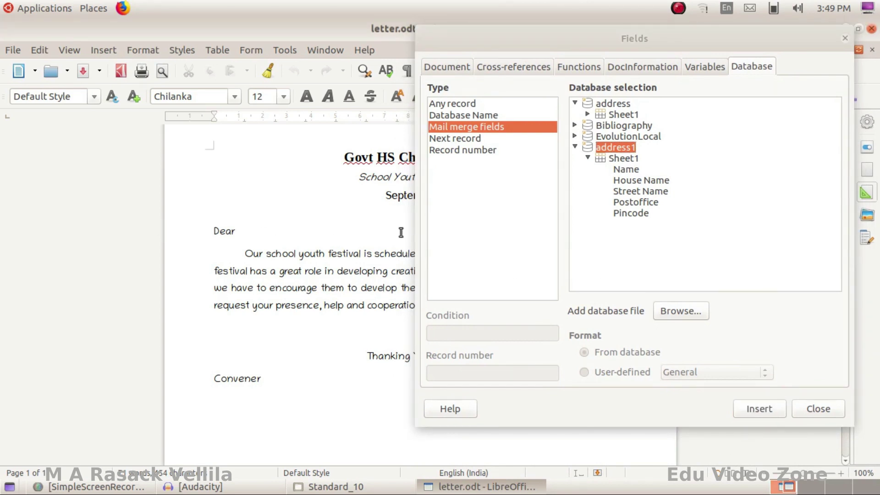
pyautogui.click(626, 170)
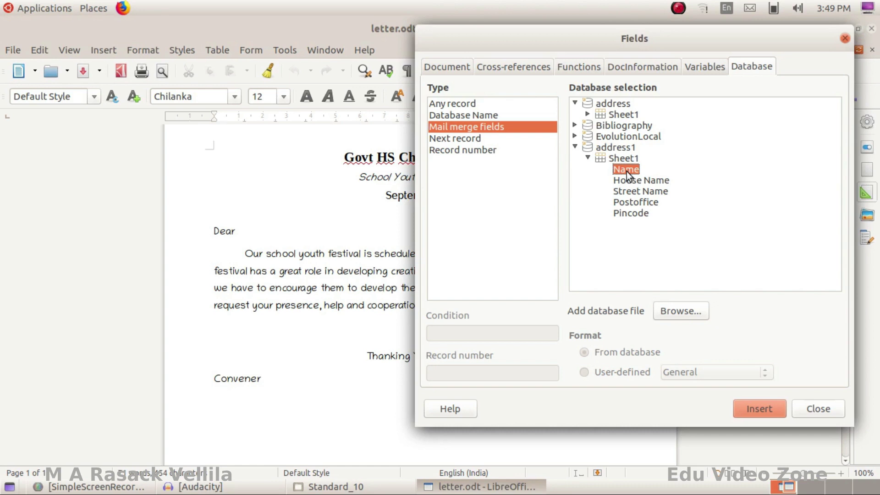
pyautogui.click(759, 408)
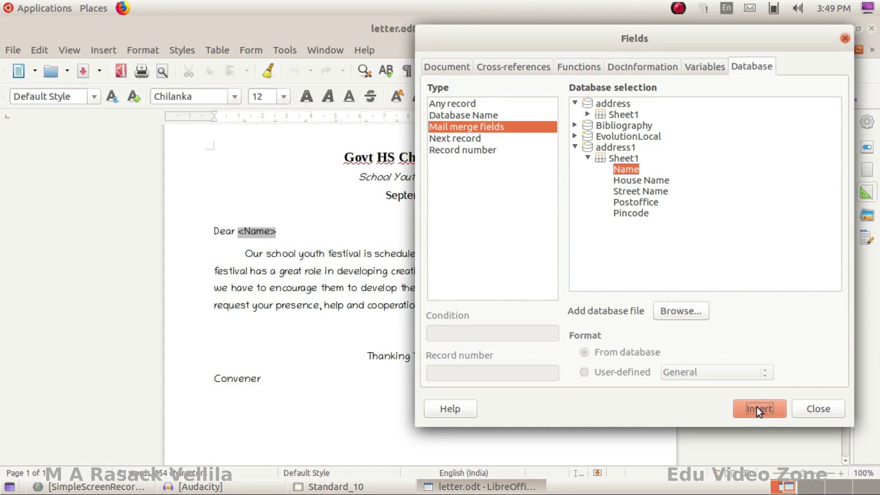
# - Insert the Name and House Name mail merge fields on separate lines below "To"
pyautogui.scroll(-3, 275, 247)
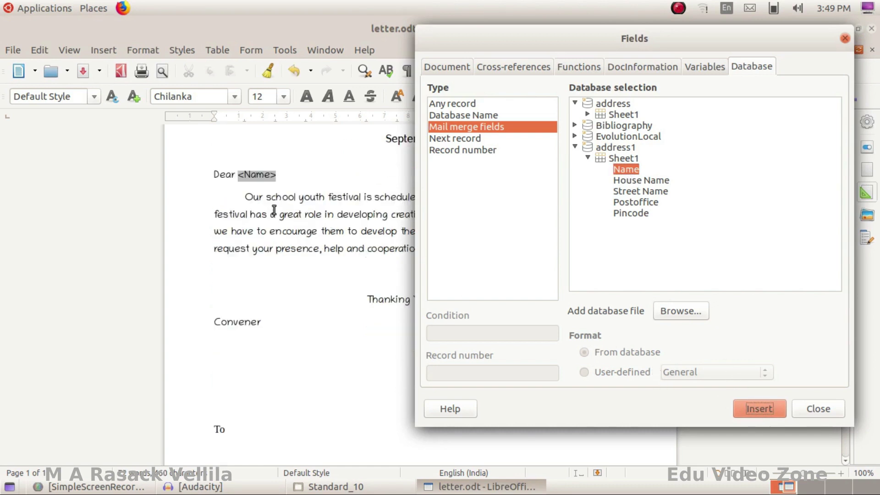
pyautogui.click(244, 393)
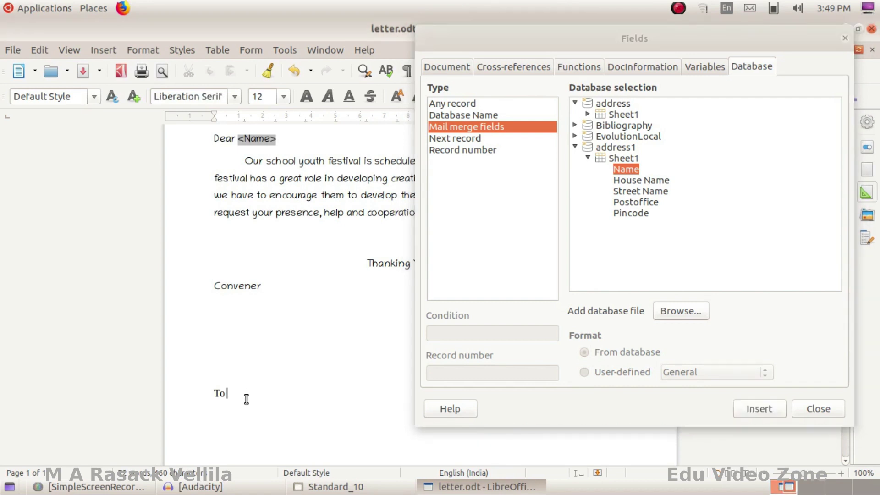
pyautogui.scroll(-1, 229, 390)
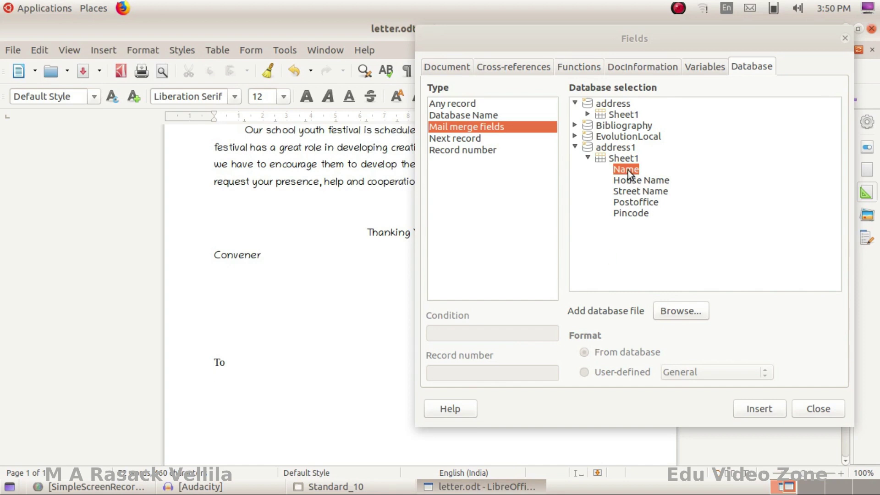
pyautogui.click(760, 411)
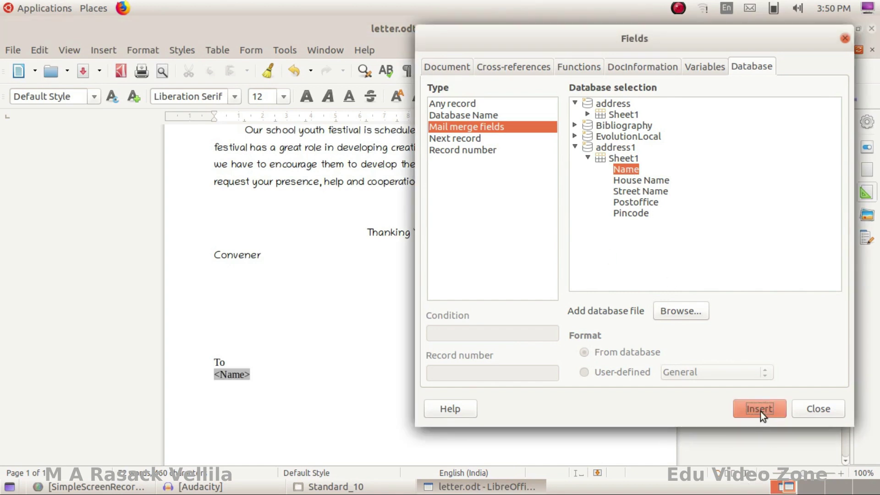
pyautogui.click(297, 374)
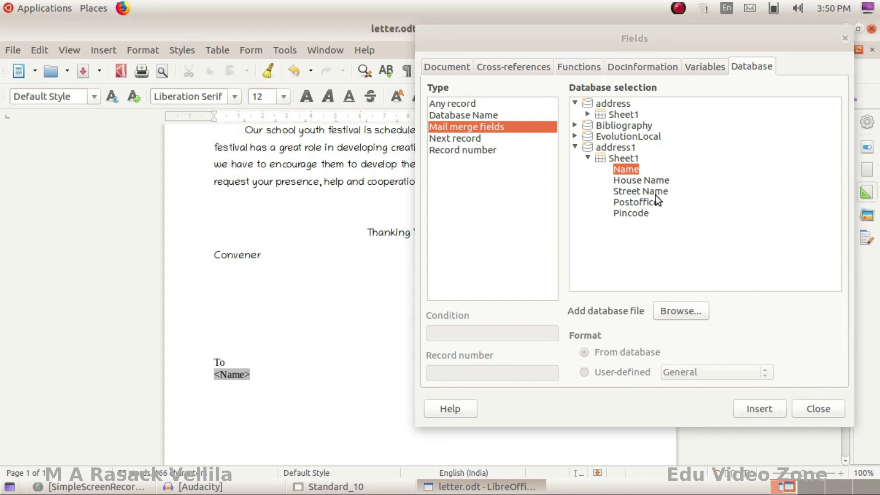
pyautogui.click(645, 181)
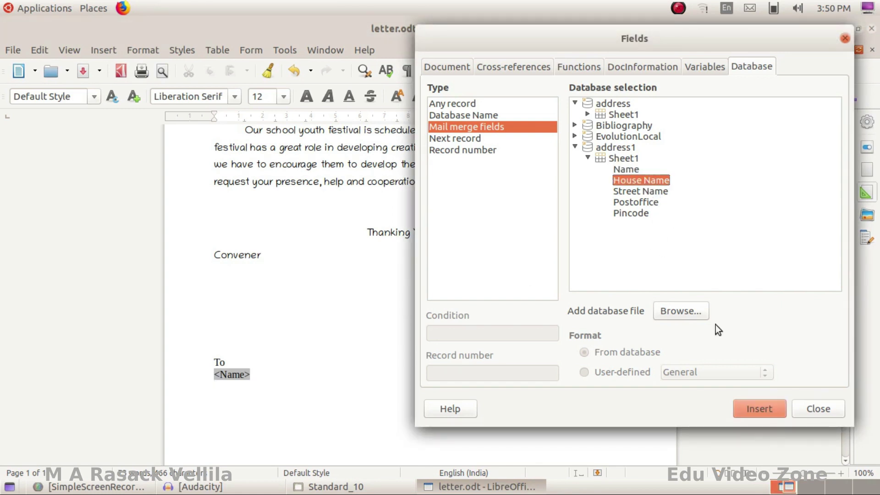
pyautogui.doubleClick(628, 180)
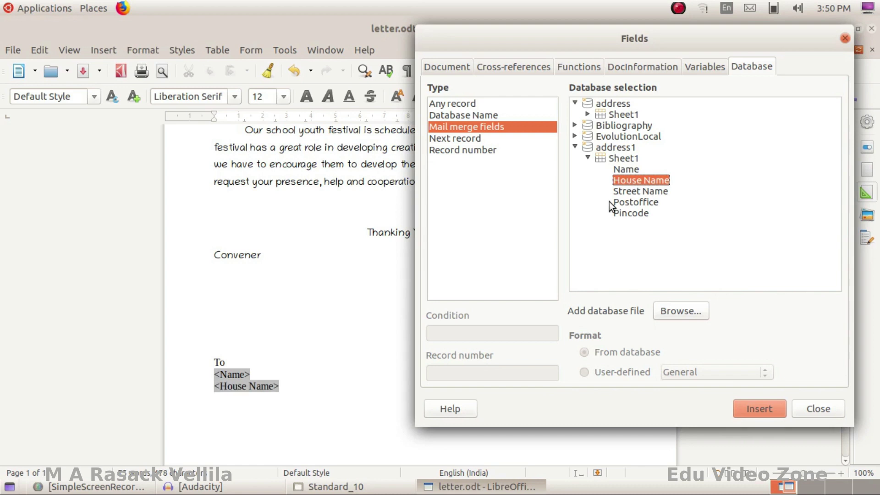
# - Add the Street Name and Postoffice mail merge fields on separate lines below the House Name field
pyautogui.click(289, 383)
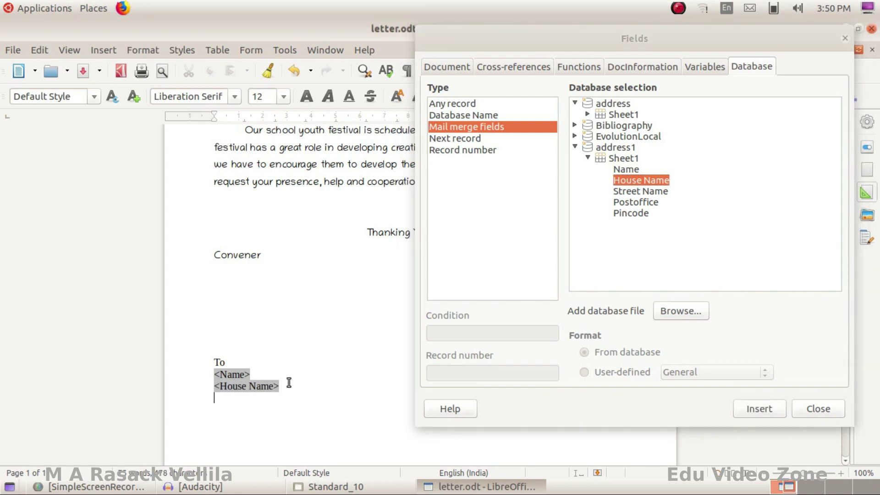
pyautogui.click(656, 191)
pyautogui.moveTo(656, 192); pyautogui.dragTo(229, 396)
pyautogui.click(286, 398)
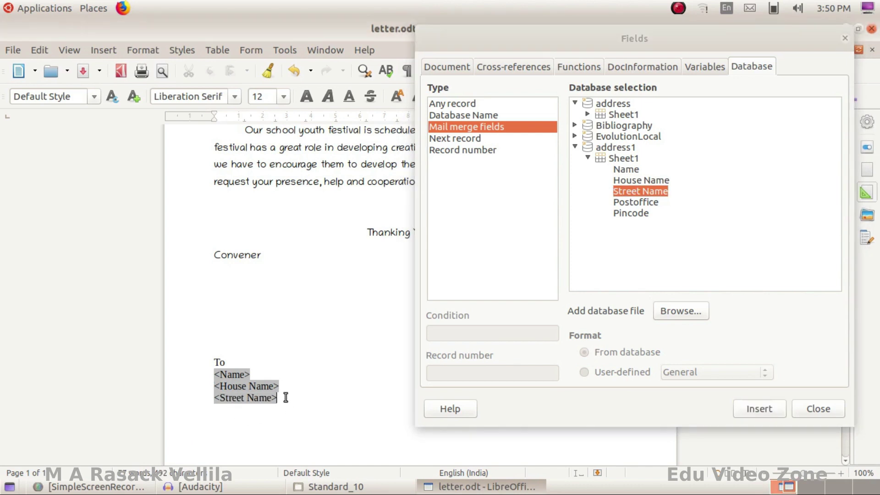
pyautogui.press('Return')
pyautogui.doubleClick(633, 201)
# - Insert the Pincode mail merge field on a new line below Postoffice and close the Fields dialog
pyautogui.click(271, 411)
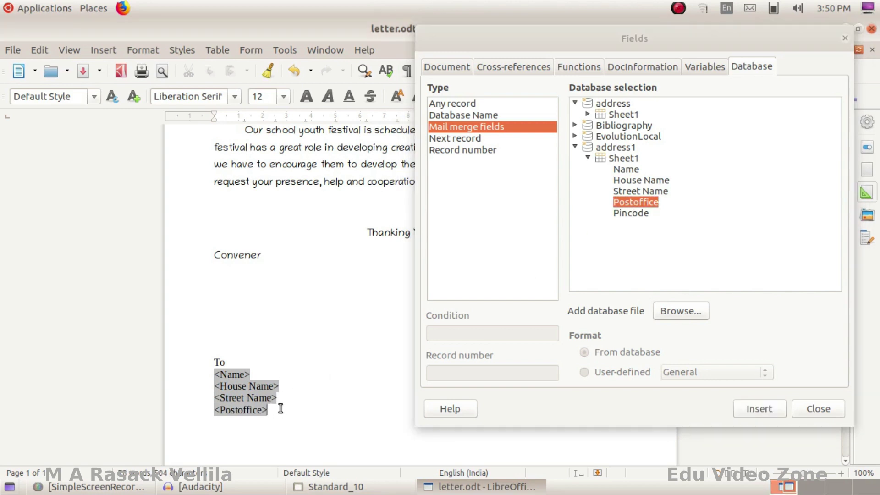
pyautogui.press('Return')
pyautogui.doubleClick(633, 211)
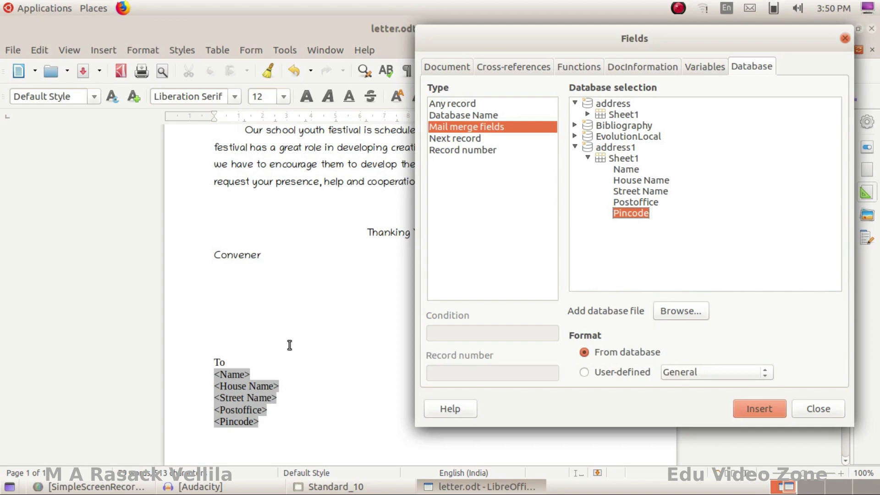
pyautogui.click(818, 409)
pyautogui.scroll(3, 537, 318)
pyautogui.scroll(2, 538, 319)
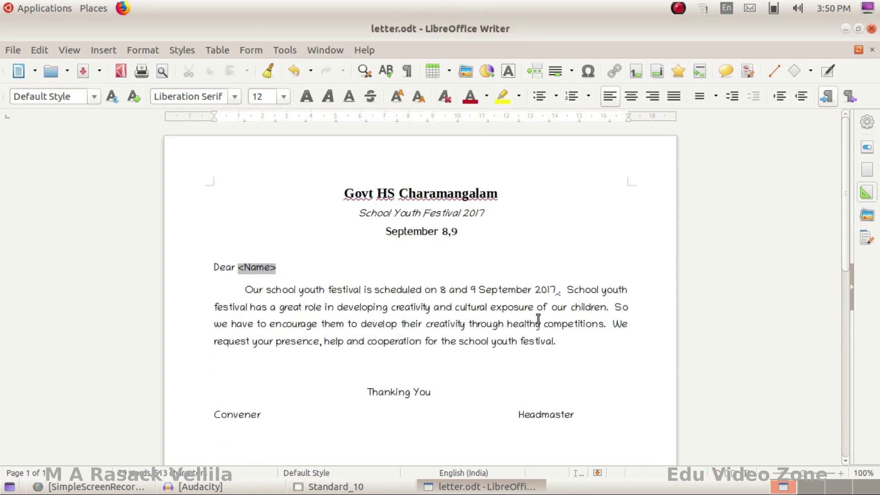
# - Start printing the letter as a form letter to bring up the Mail Merge dialog
pyautogui.click(11, 51)
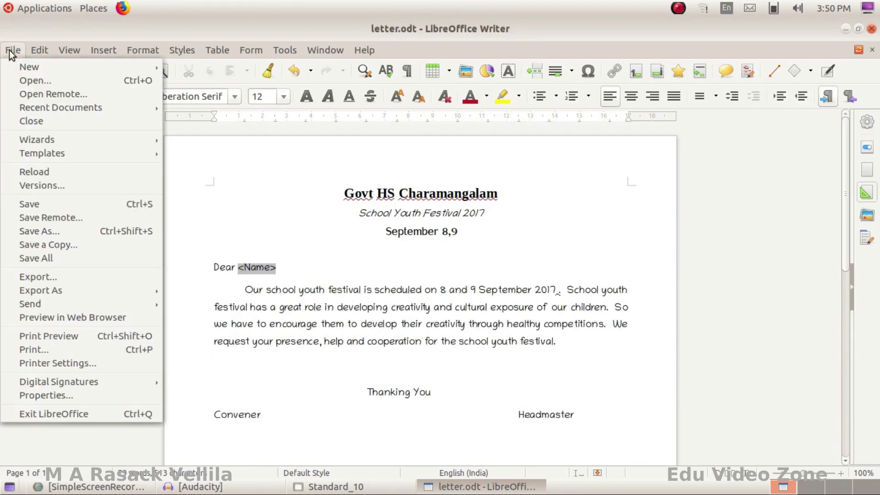
pyautogui.click(51, 350)
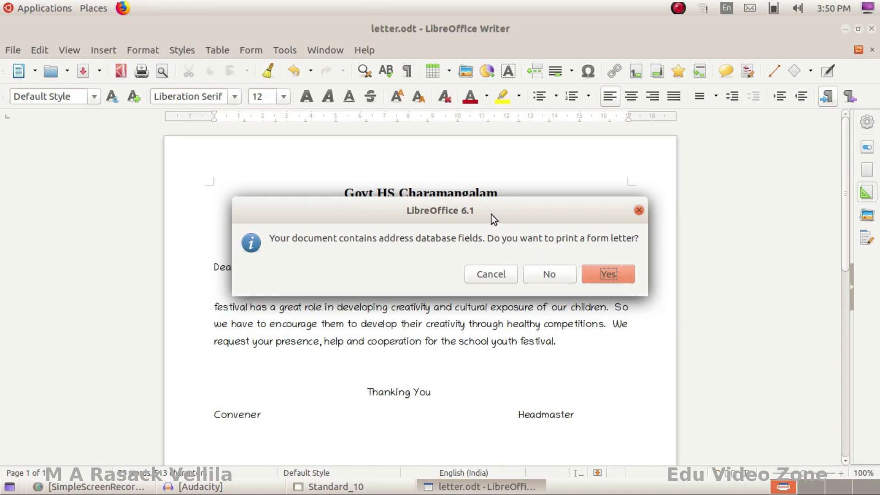
pyautogui.moveTo(492, 210); pyautogui.dragTo(519, 170)
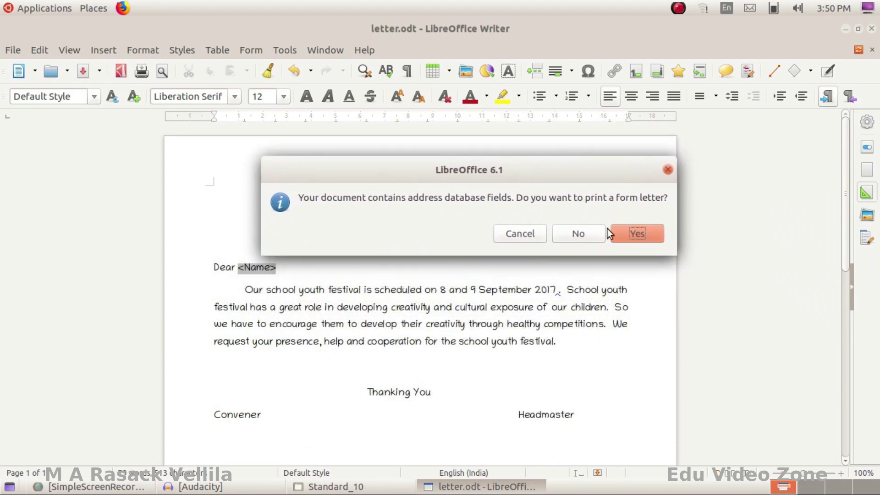
pyautogui.click(637, 233)
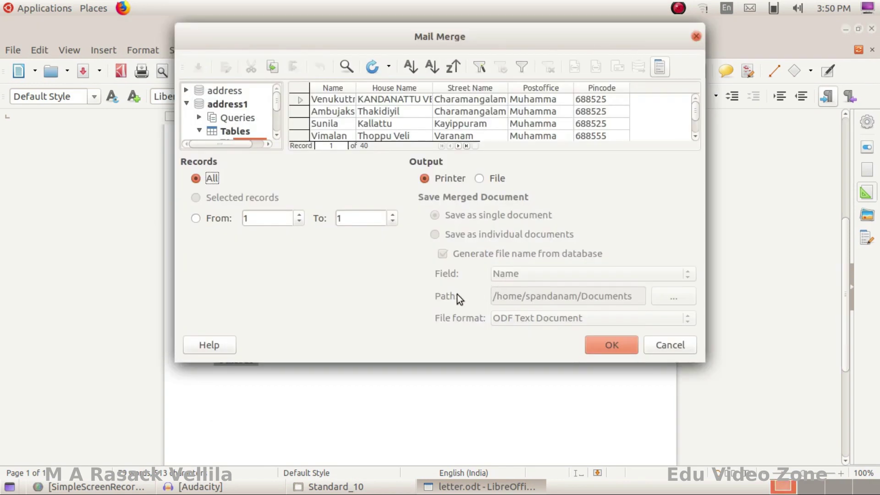
# - Look through the recipient records in the Mail Merge dialog and widen the Name column
pyautogui.click(333, 110)
pyautogui.scroll(-6, 323, 115)
pyautogui.scroll(8, 321, 121)
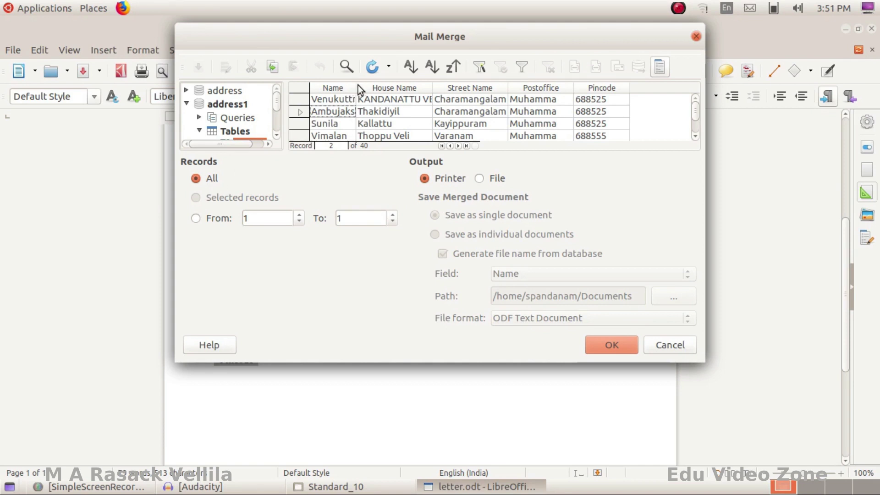
pyautogui.moveTo(358, 87); pyautogui.dragTo(398, 88)
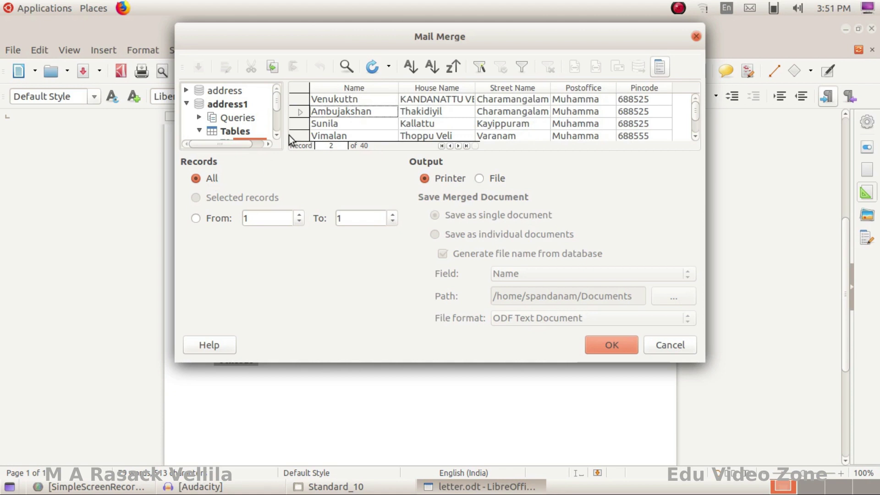
# - Select only the first four recipient records for the merge
pyautogui.click(298, 100)
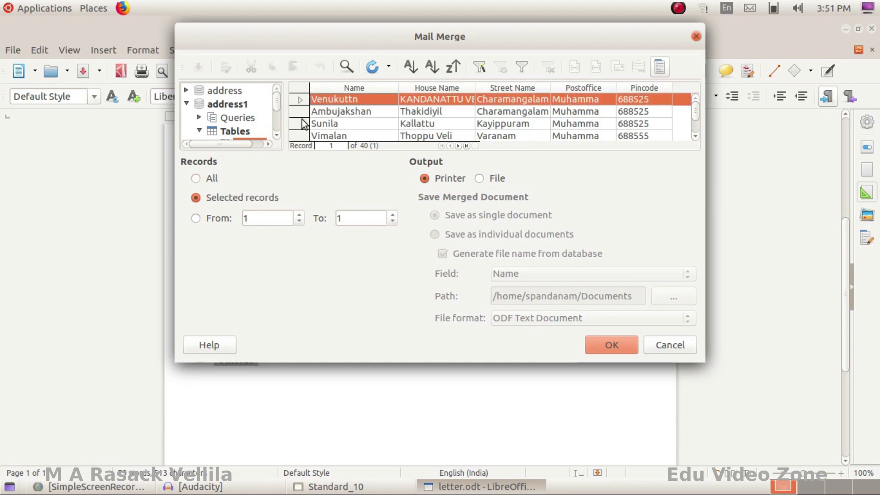
pyautogui.keyDown('ctrl'); pyautogui.click(299, 114); pyautogui.keyUp('ctrl')
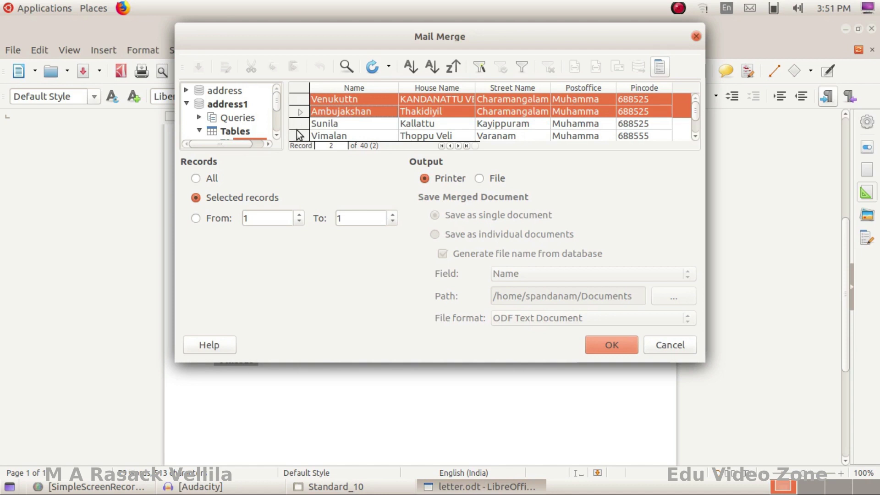
pyautogui.keyDown('ctrl'); pyautogui.click(295, 125); pyautogui.keyUp('ctrl')
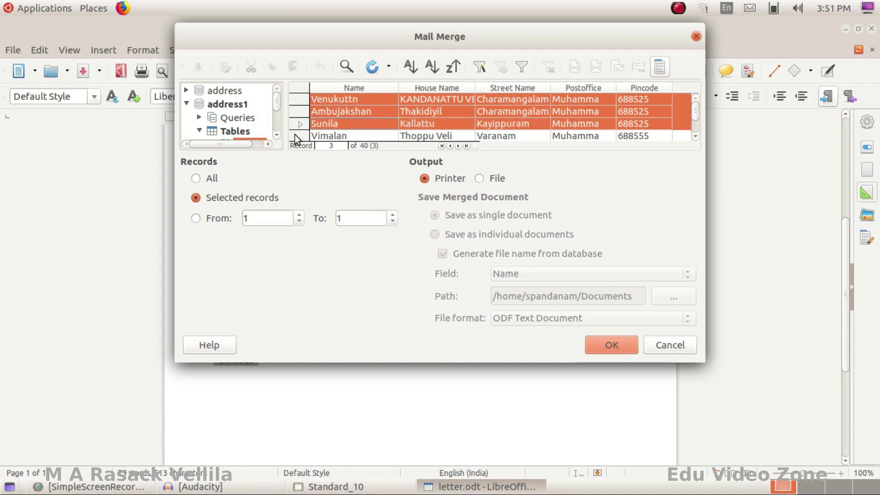
pyautogui.keyDown('ctrl'); pyautogui.click(295, 136); pyautogui.keyUp('ctrl')
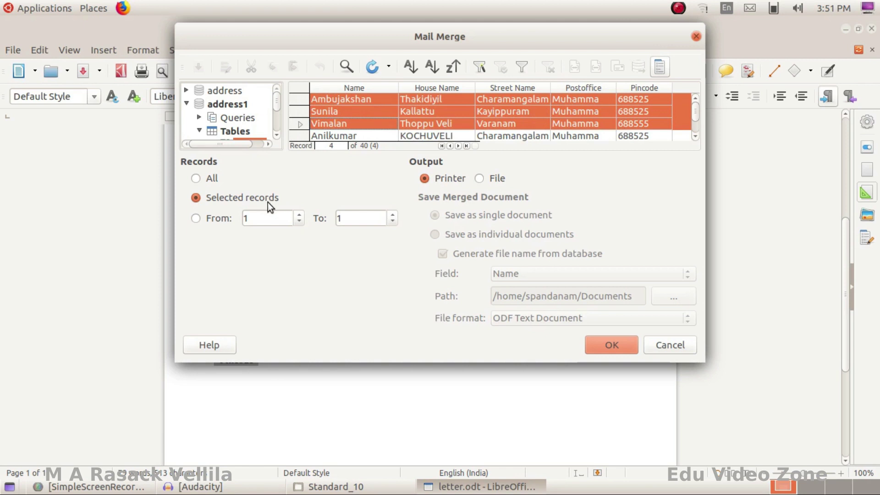
pyautogui.scroll(1, 321, 127)
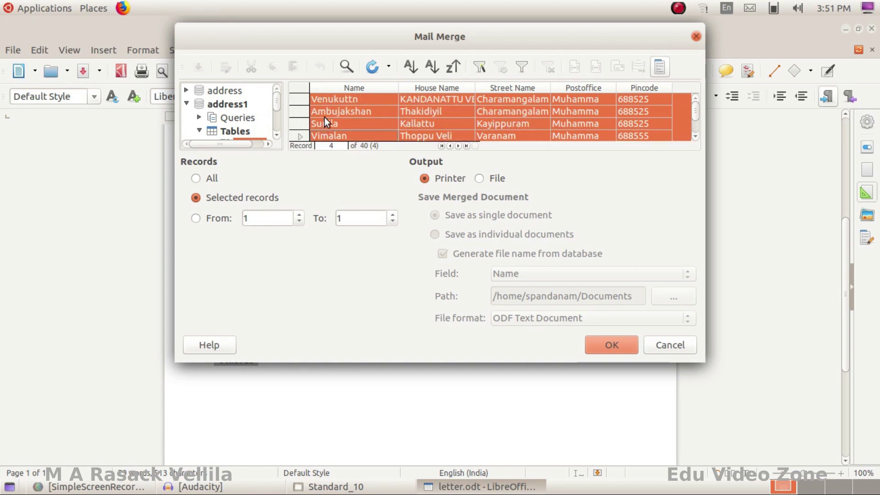
pyautogui.scroll(-3, 325, 117)
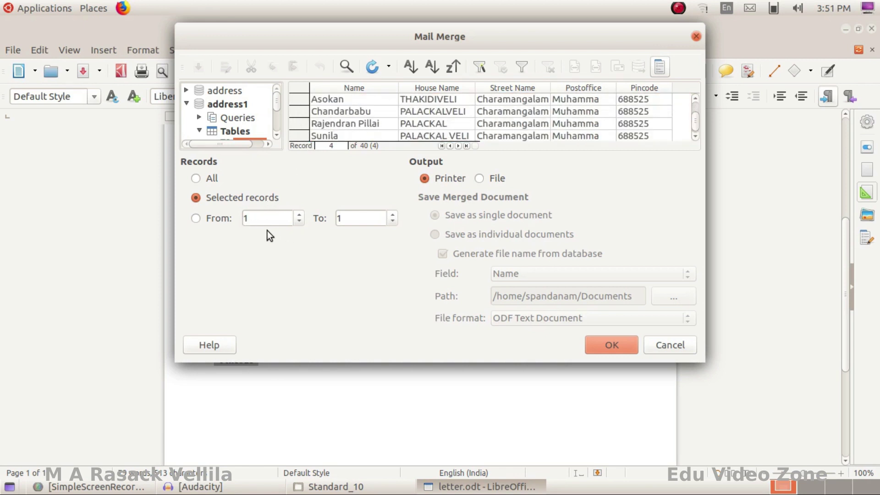
# - Limit the merge to the record range from 1 to 10
pyautogui.click(196, 219)
pyautogui.click(252, 224)
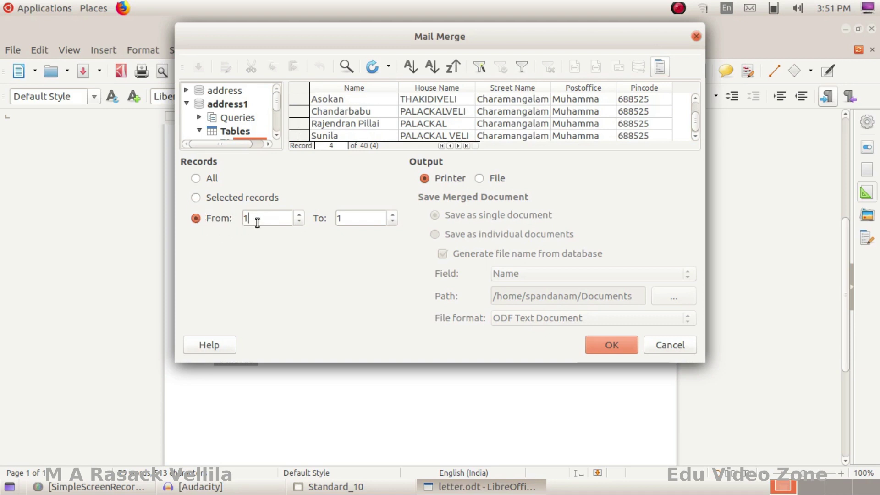
pyautogui.click(357, 221)
pyautogui.write('0')
# - Merge all records to a single file document, saved as "letter for parents" in the Students_Works_10 folder
pyautogui.click(197, 178)
pyautogui.click(479, 179)
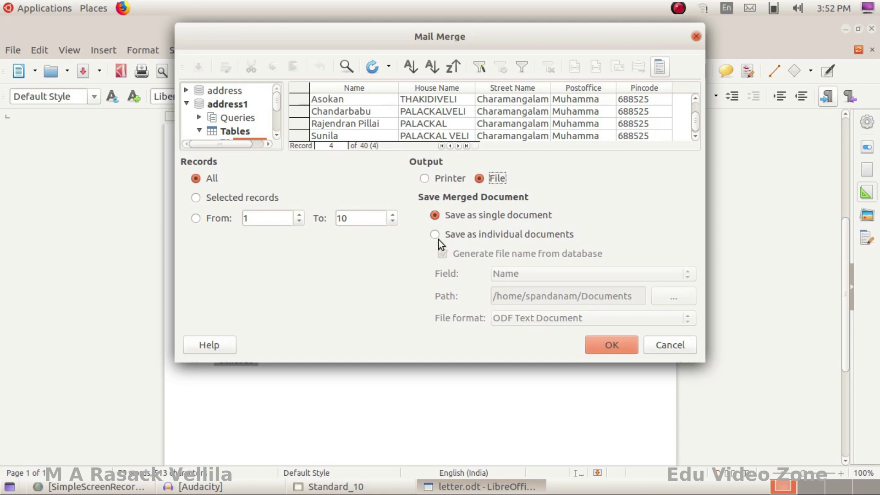
pyautogui.click(612, 345)
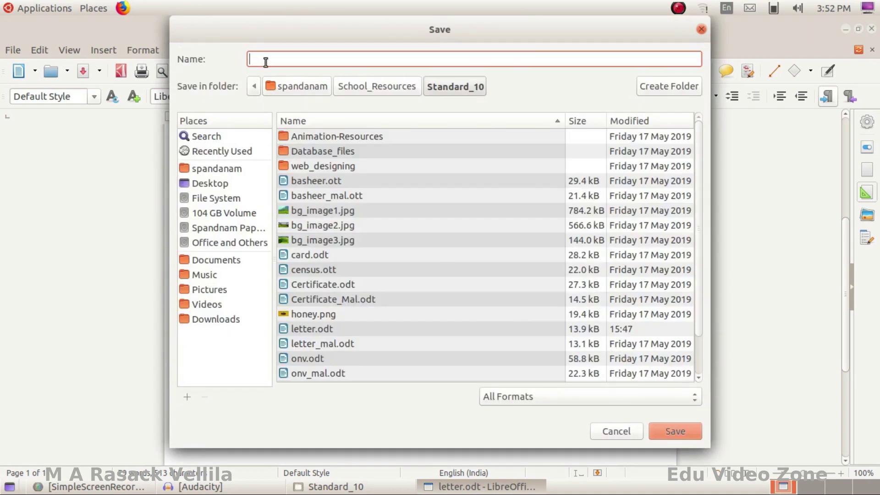
pyautogui.write('leteer for parents')
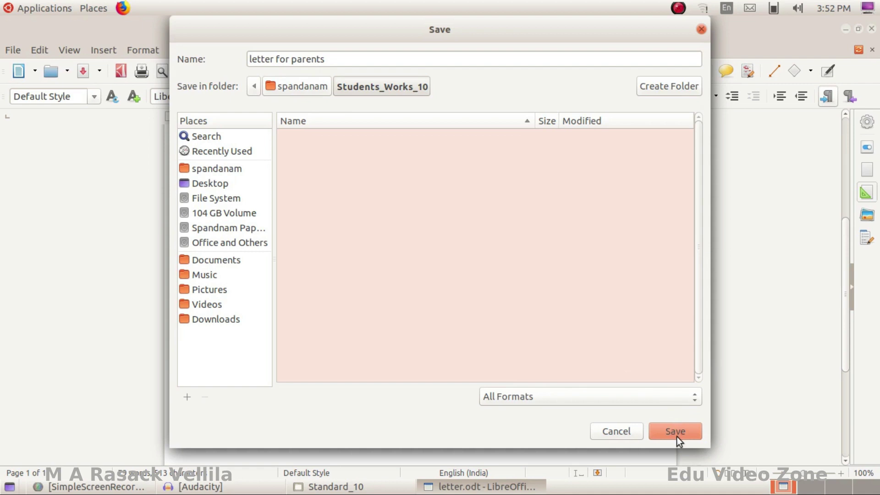
pyautogui.click(674, 431)
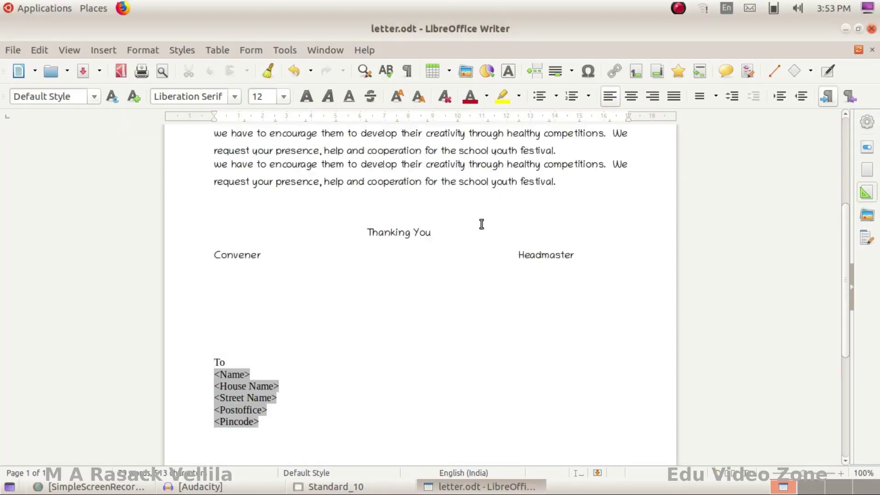
# - Open letter for parents.odt from the Students_Works_10 folder in the file manager
pyautogui.scroll(4, 479, 222)
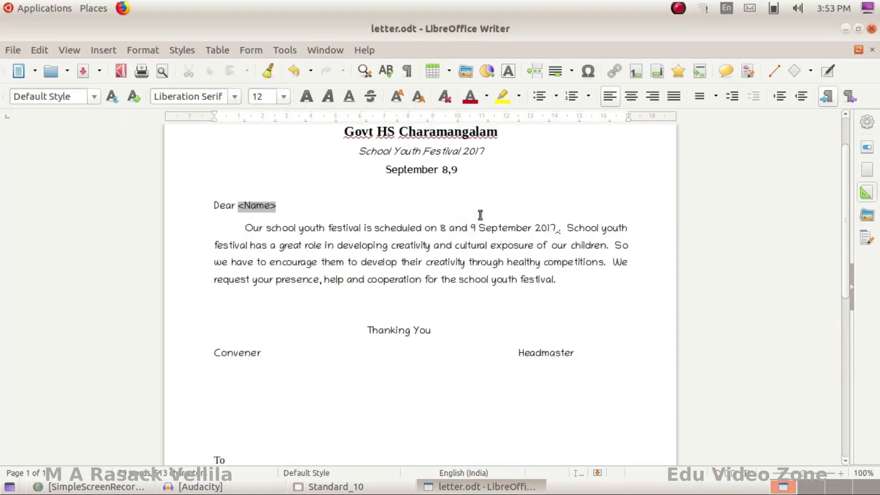
pyautogui.click(846, 30)
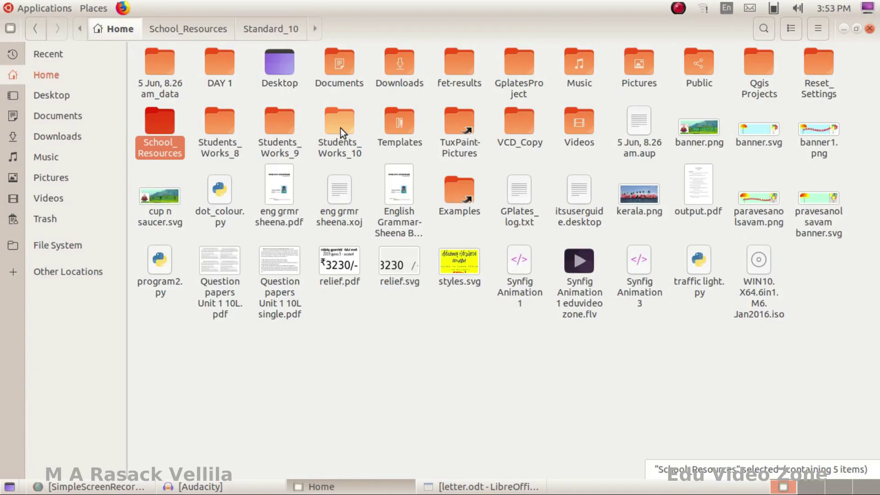
pyautogui.doubleClick(340, 128)
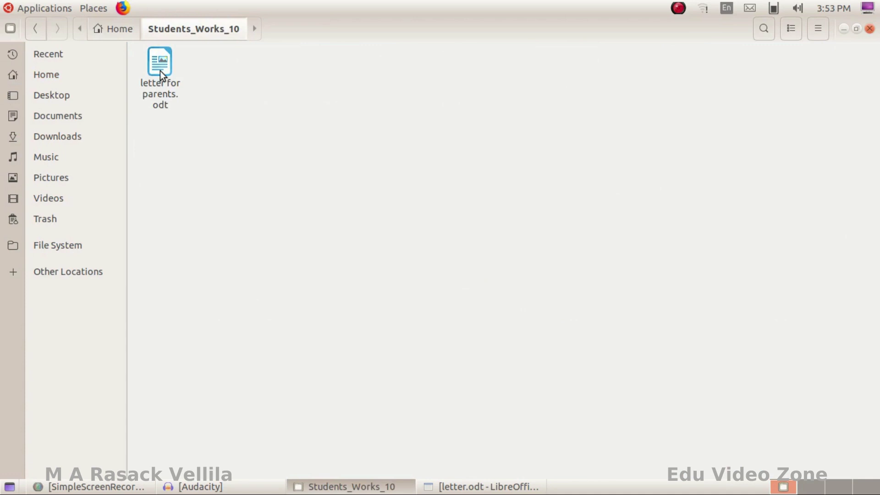
pyautogui.doubleClick(160, 71)
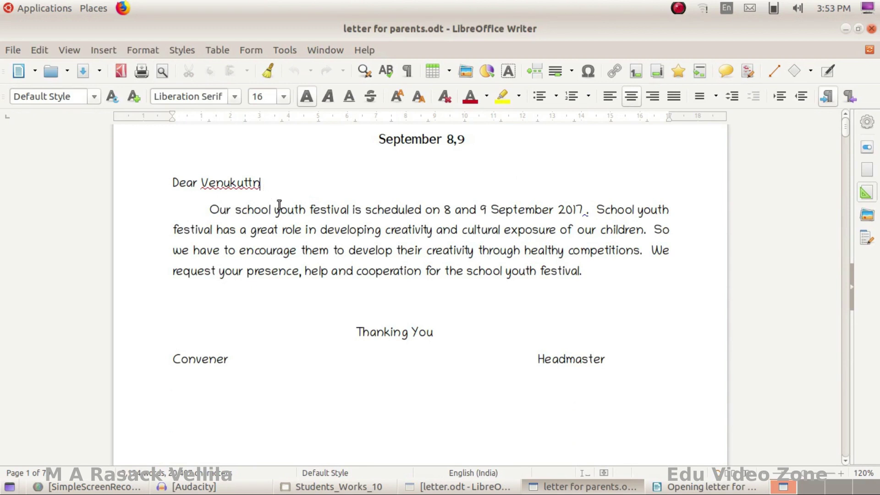
# - Look through the merged letters to check the name after "Dear" and the address block on each page
pyautogui.scroll(-15, 288, 213)
pyautogui.scroll(-20, 206, 257)
pyautogui.scroll(-20, 209, 261)
pyautogui.scroll(-20, 254, 259)
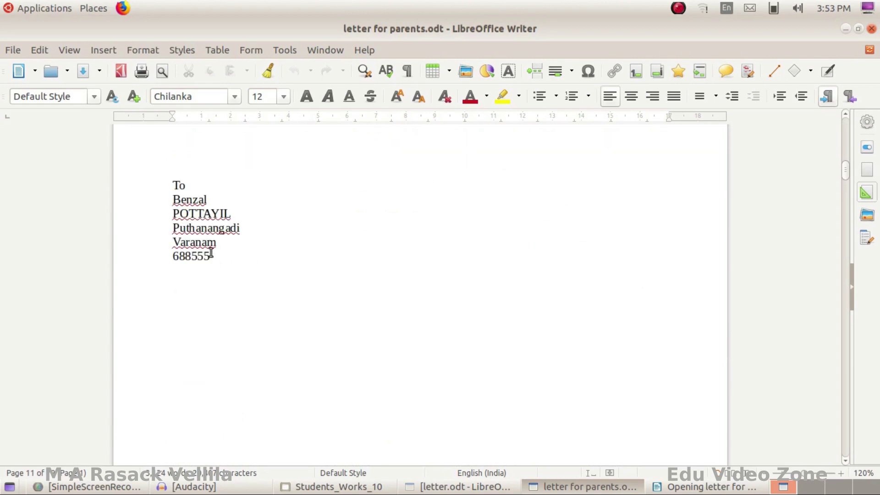
pyautogui.scroll(-3, 186, 216)
pyautogui.moveTo(845, 172); pyautogui.dragTo(836, 419)
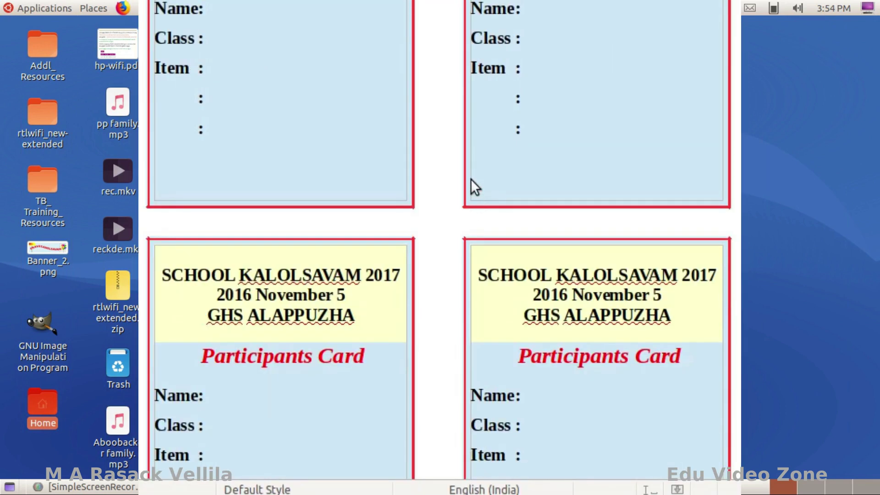
pyautogui.scroll(-5, 470, 179)
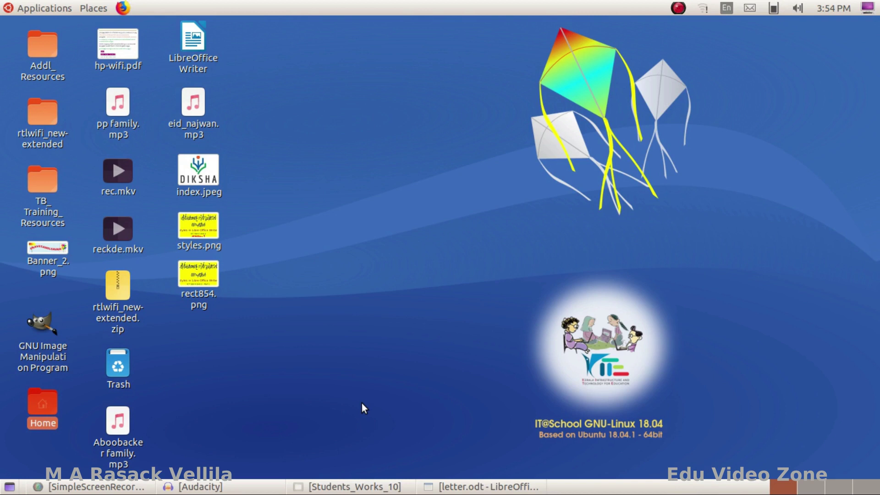
pyautogui.click(509, 488)
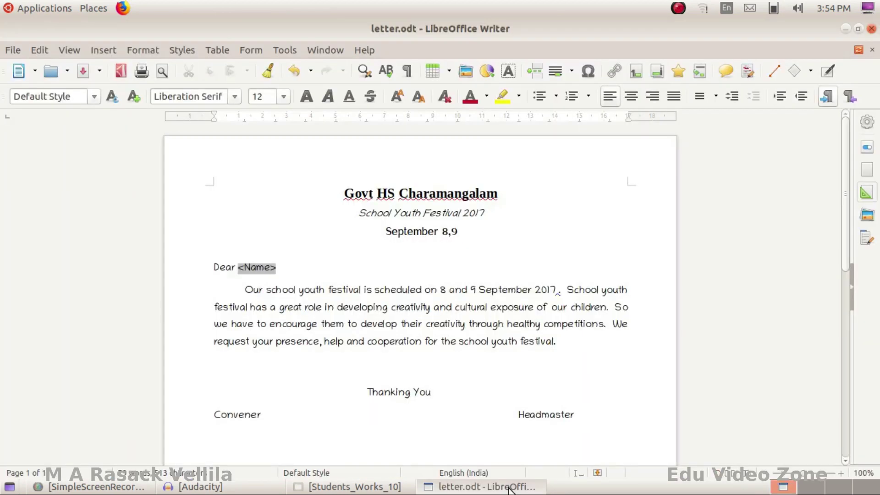
pyautogui.scroll(-8, 181, 216)
pyautogui.scroll(4, 202, 280)
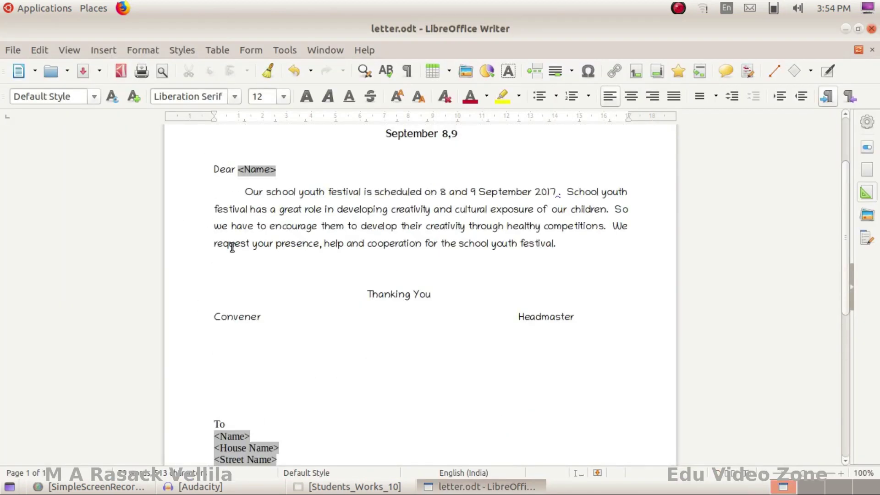
pyautogui.scroll(5, 232, 248)
pyautogui.scroll(-5, 492, 277)
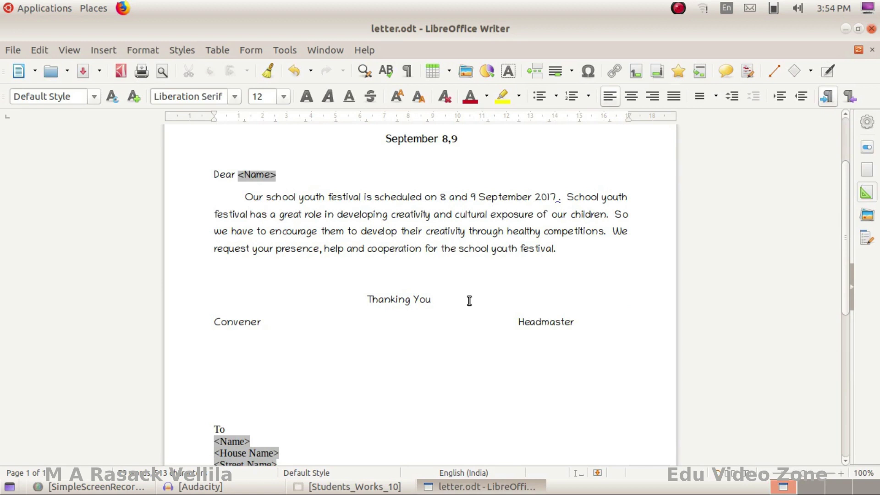
# - Show the desktop and open card.odt from the Standard_10 folder inside School_Resources
pyautogui.hotkey('ctrl', 'alt', 'd')
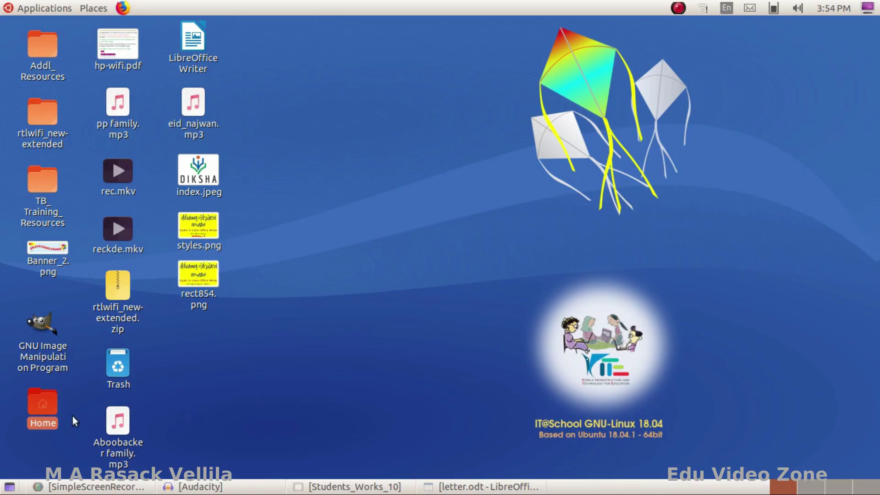
pyautogui.doubleClick(40, 403)
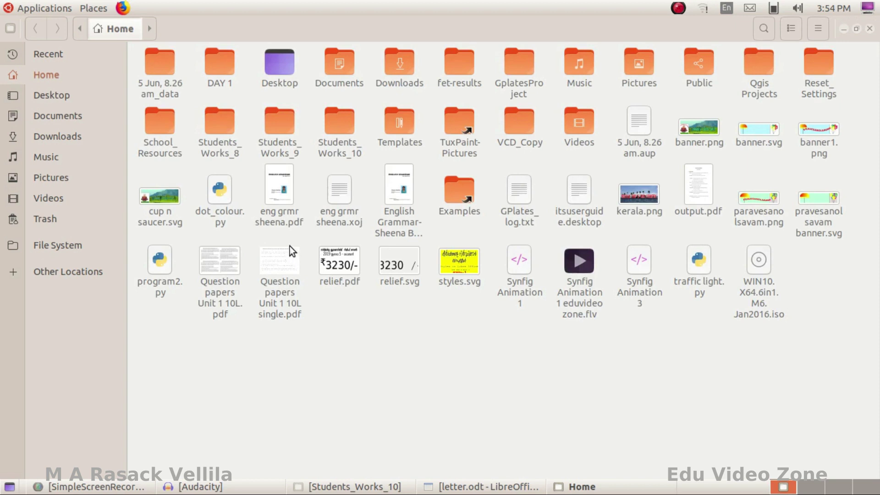
pyautogui.doubleClick(162, 127)
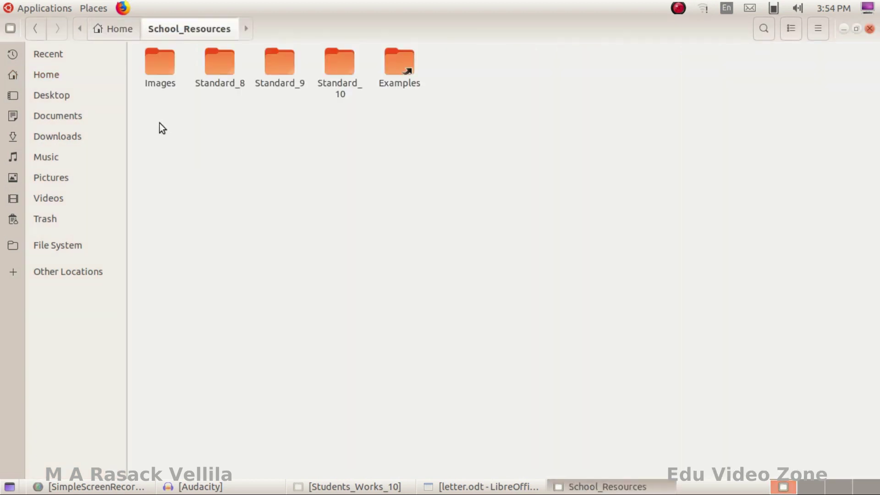
pyautogui.doubleClick(341, 62)
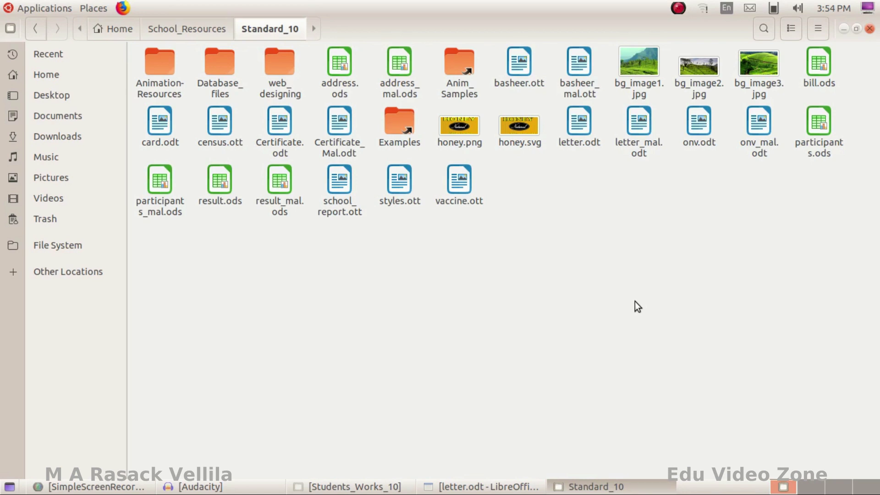
pyautogui.click(152, 135)
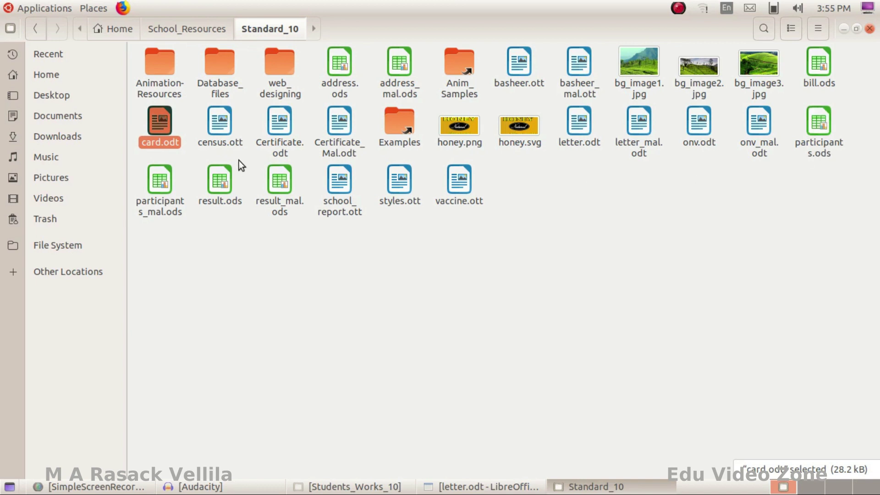
pyautogui.doubleClick(154, 125)
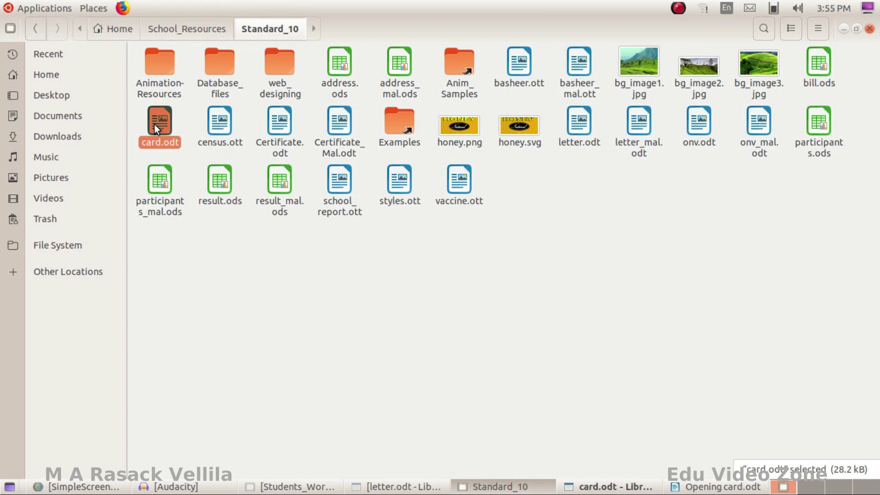